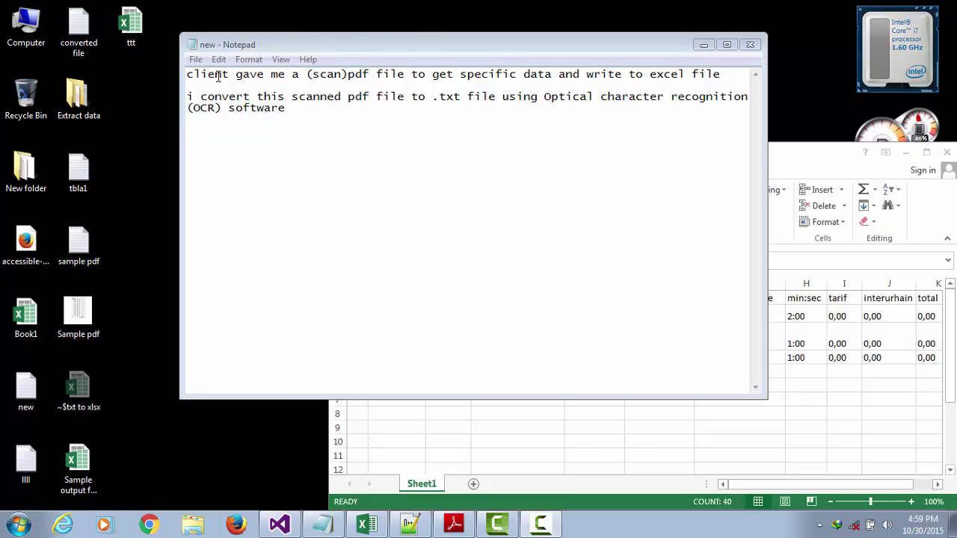
Select the note's first line about putting a scanned PDF's data into Excel.
left_click_drag(189, 77, 701, 74)
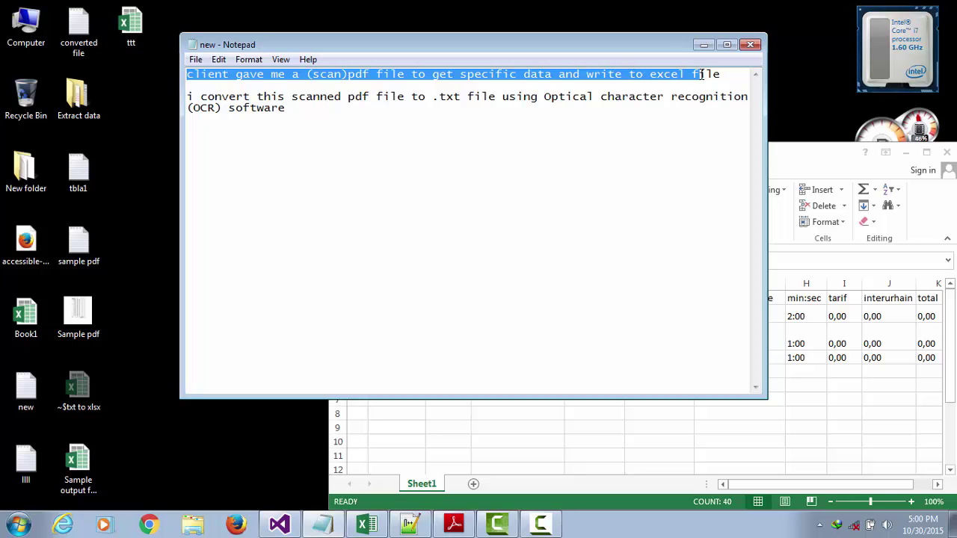
left_click(454, 523)
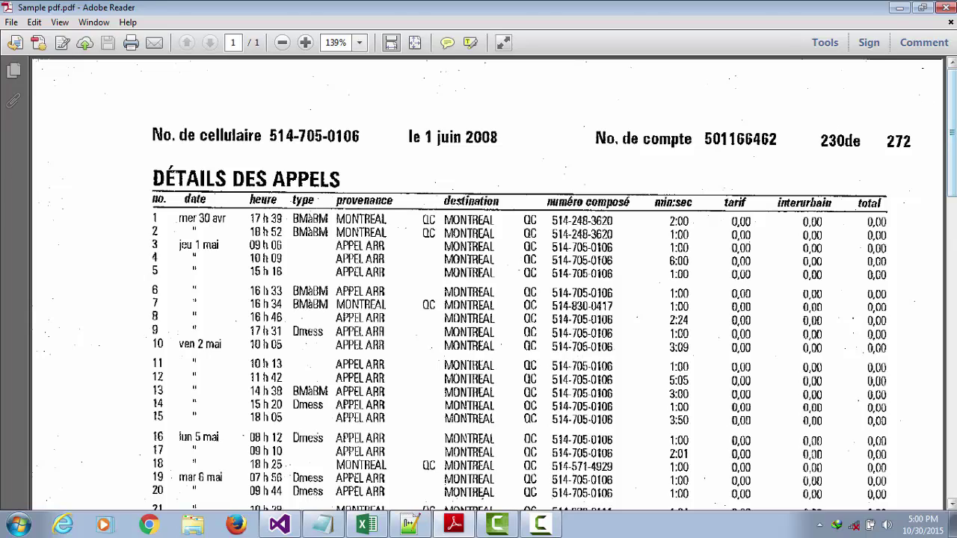
Look over the DÉTAILS DES APPELS table in Sample pdf.pdf, then show the 'txt to xlsx' workbook.
scroll(952, 133, "down", 5)
left_click(516, 140)
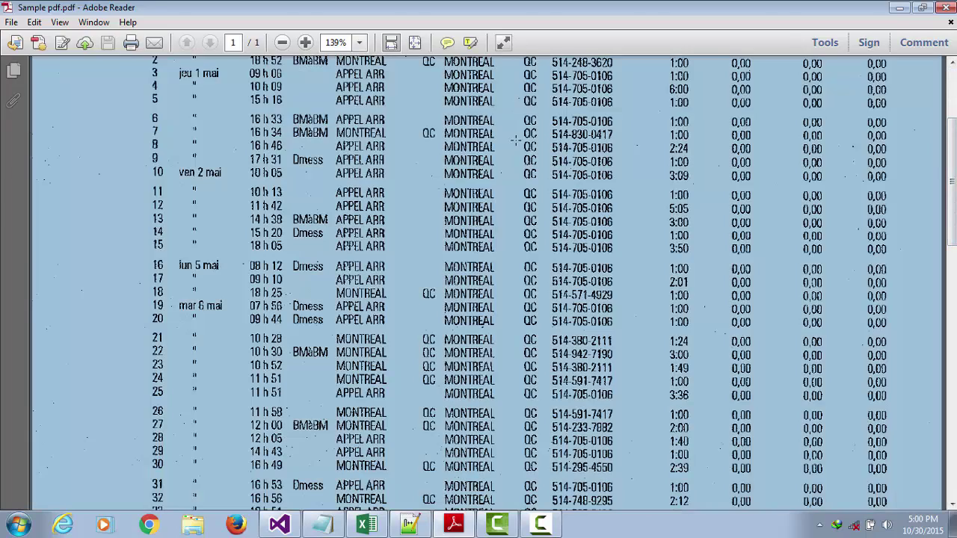
scroll(952, 180, "up", 5)
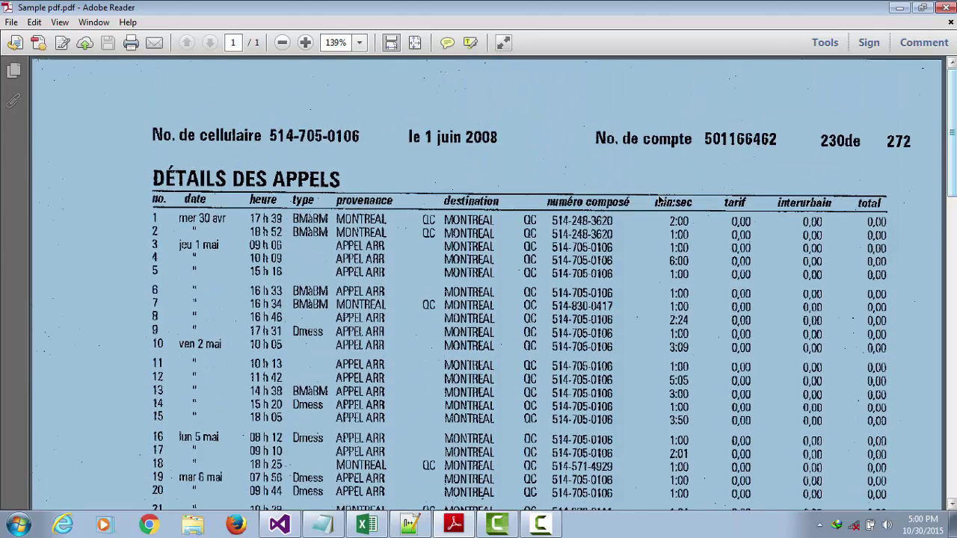
left_click(899, 9)
left_click(814, 153)
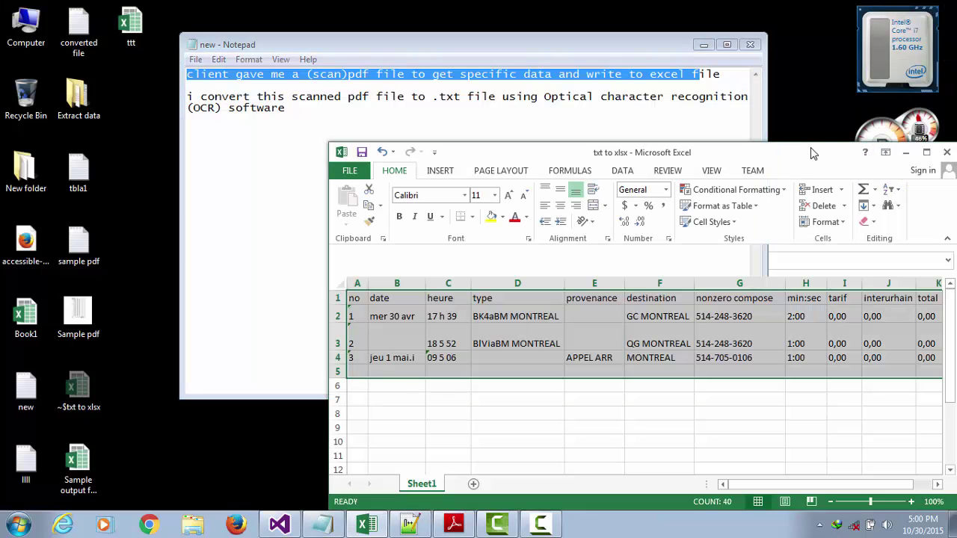
Un-maximise Adobe Reader beside the Excel sheet, compare the call rows, then minimise it.
left_click(454, 524)
left_click_drag(732, 7, 419, 51)
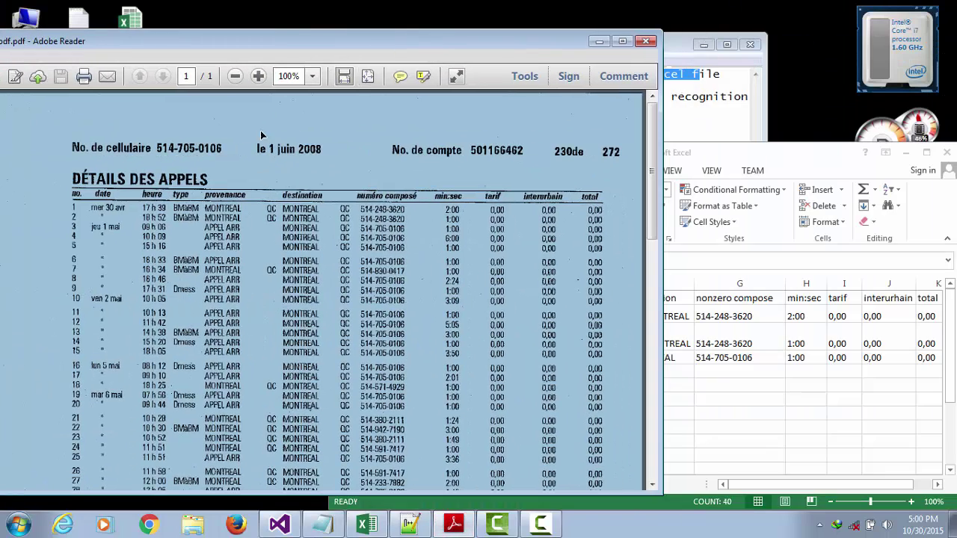
left_click(741, 164)
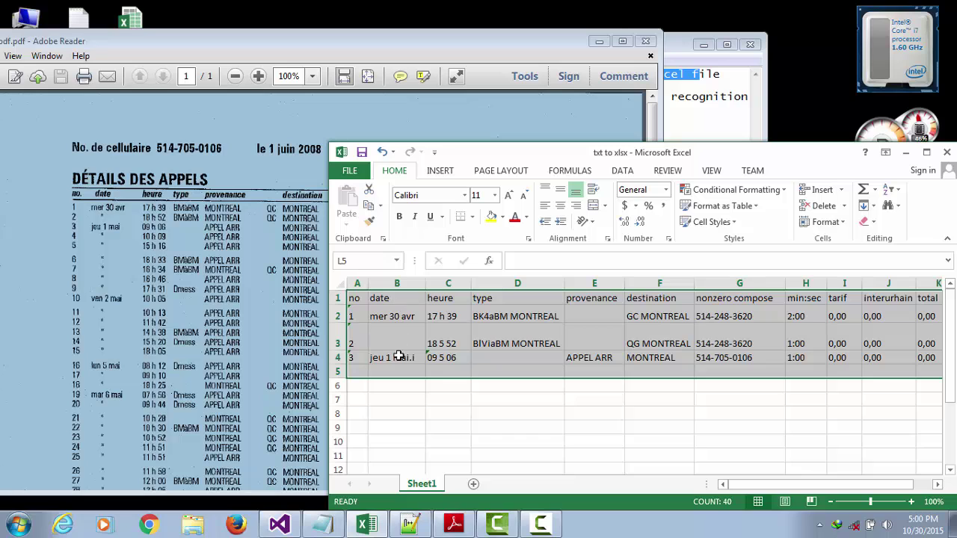
left_click(526, 46)
left_click(599, 43)
Select the Notepad sentence about converting the scanned PDF to .txt with OCR software.
left_click_drag(188, 97, 287, 105)
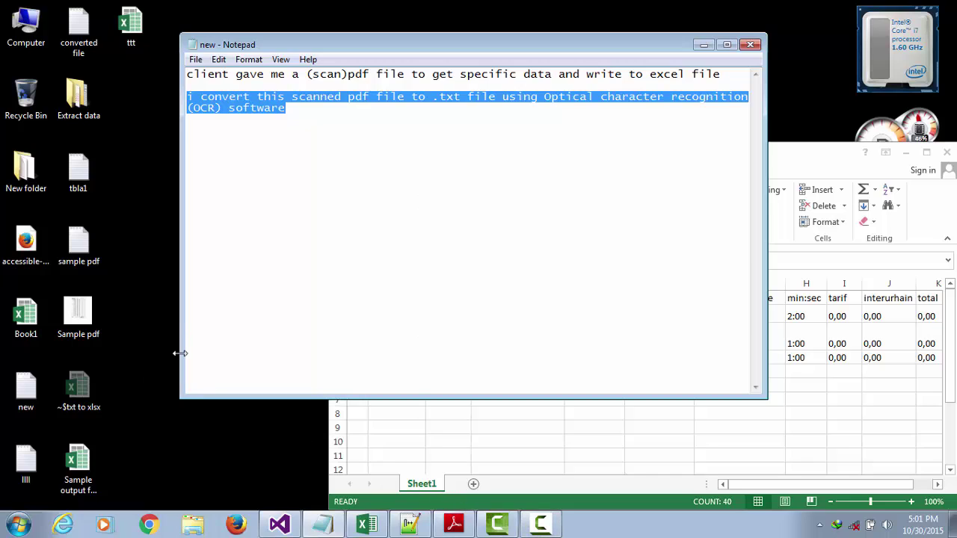
Bring up sample pdf.txt in Notepad++ maximised to full screen.
left_click(410, 527)
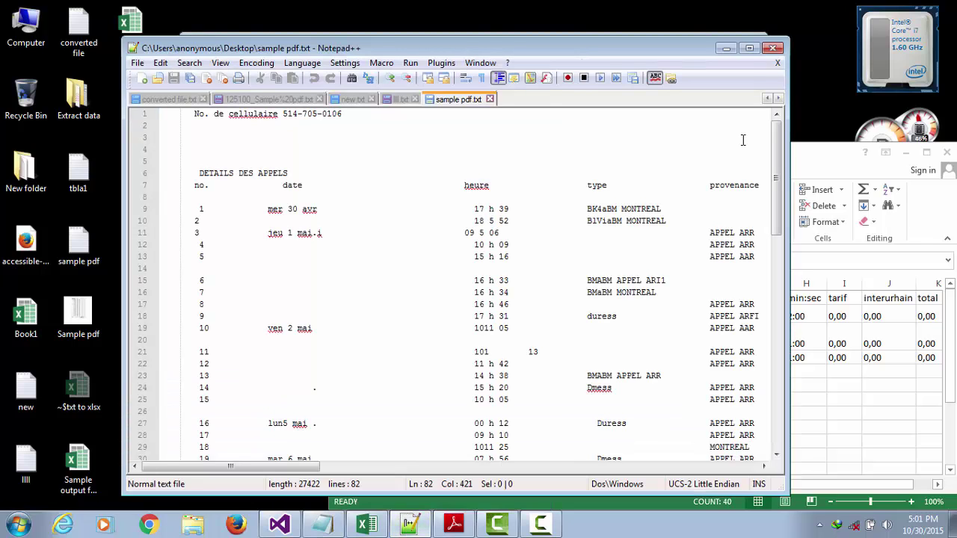
left_click(748, 49)
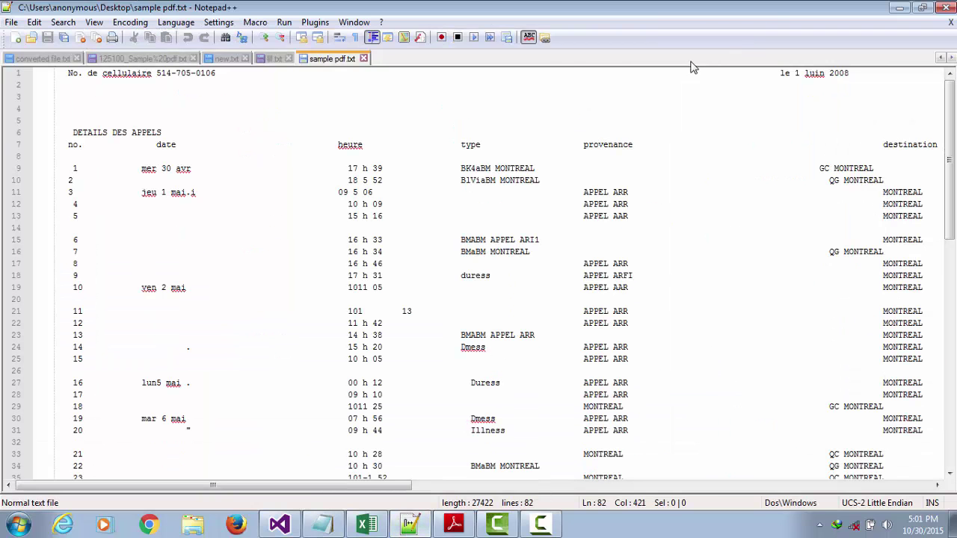
mouse_move(952, 116)
left_mouse_down()
mouse_move(952, 258)
mouse_move(952, 116)
left_mouse_up()
left_click(60, 142)
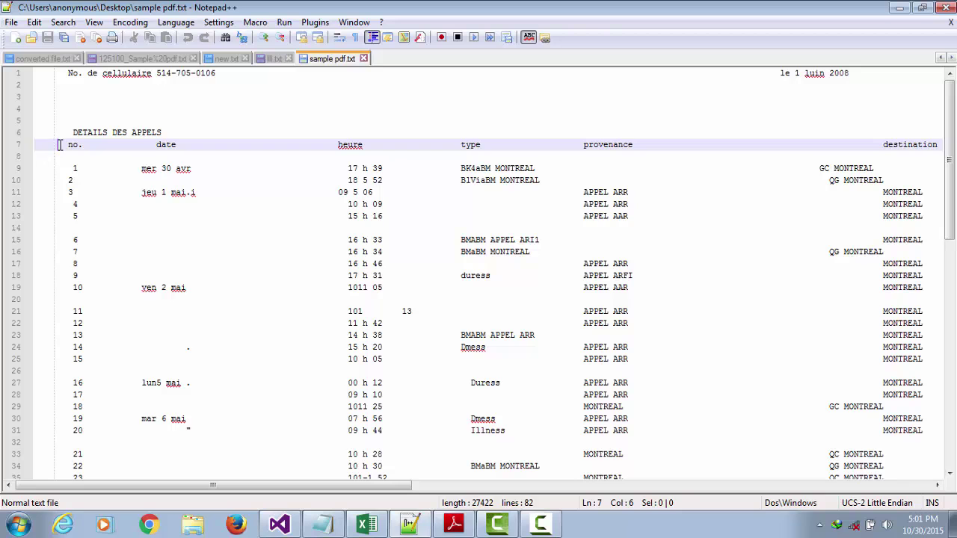
Select and scroll through the 82 lines of OCR-converted call data, then return to the PDF.
left_click_drag(60, 133, 383, 533)
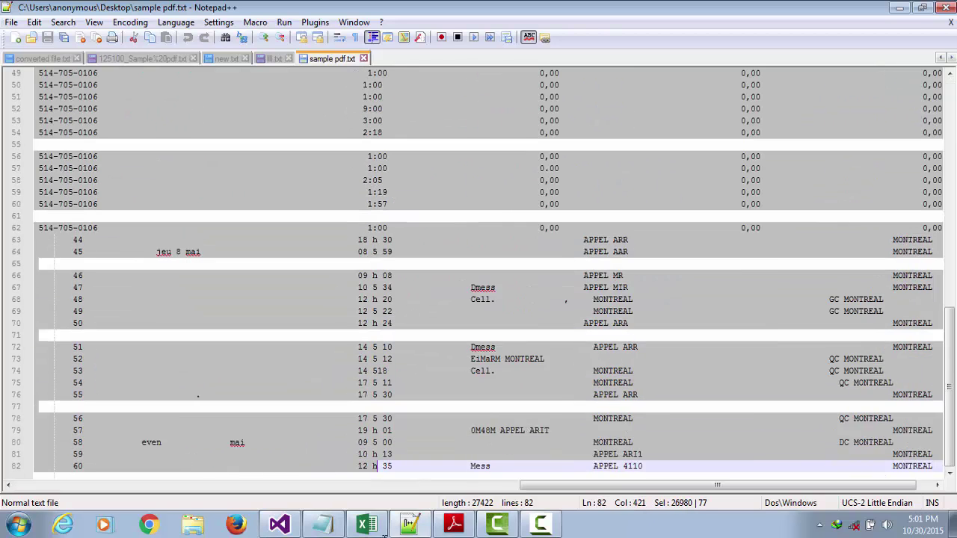
left_click(821, 339)
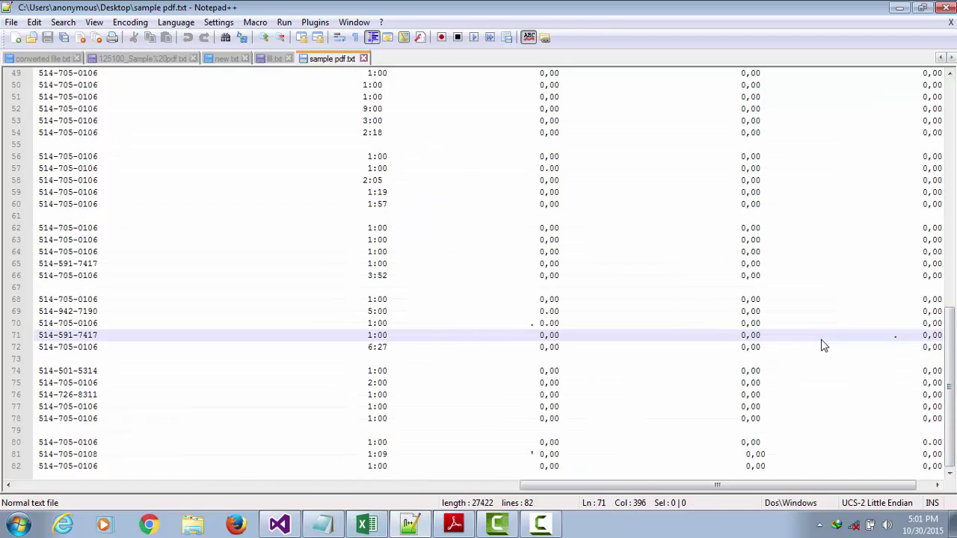
left_click_drag(718, 486, 169, 524)
left_click_drag(105, 467, 28, 406)
left_click_drag(952, 357, 952, 124)
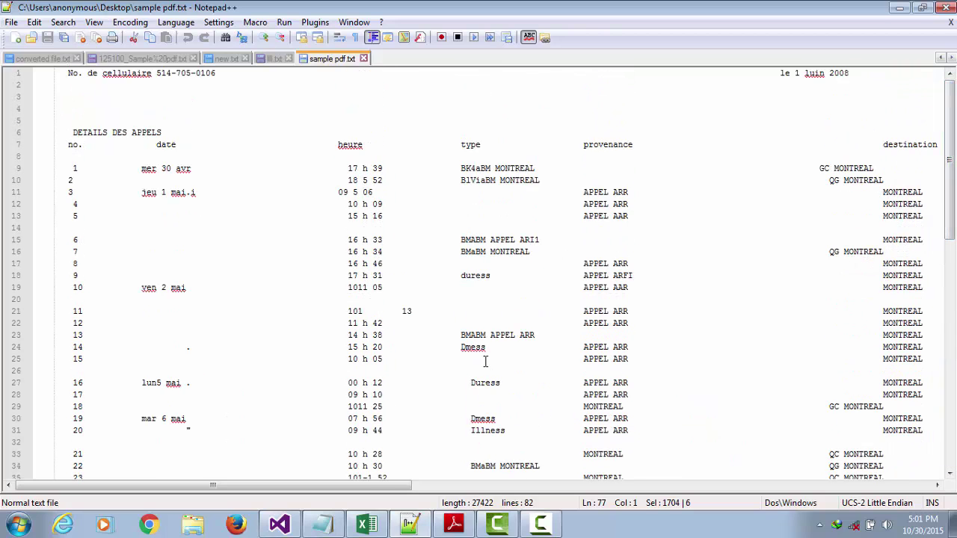
left_click(454, 524)
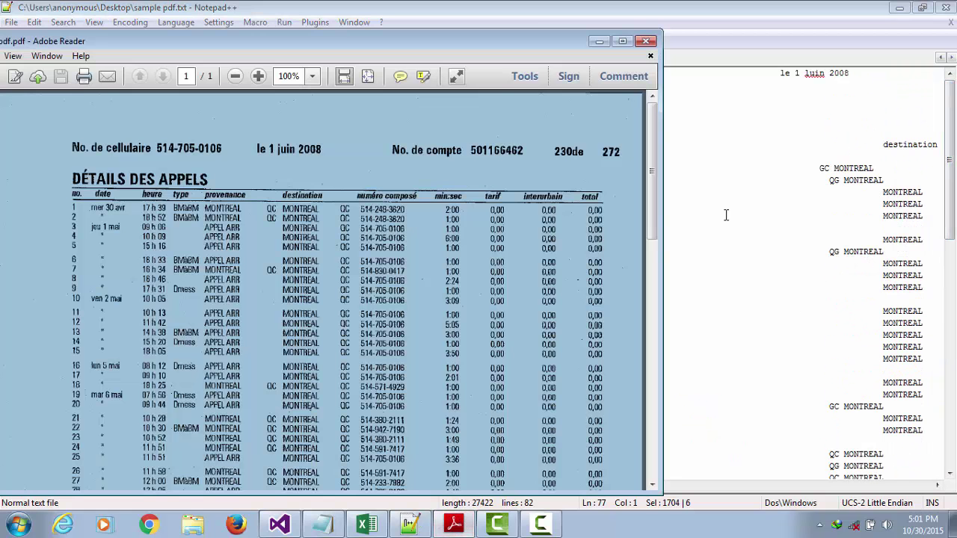
Scroll to the scan's bottom, mark the last call row 63, and close Adobe Reader.
left_click_drag(651, 157, 654, 372)
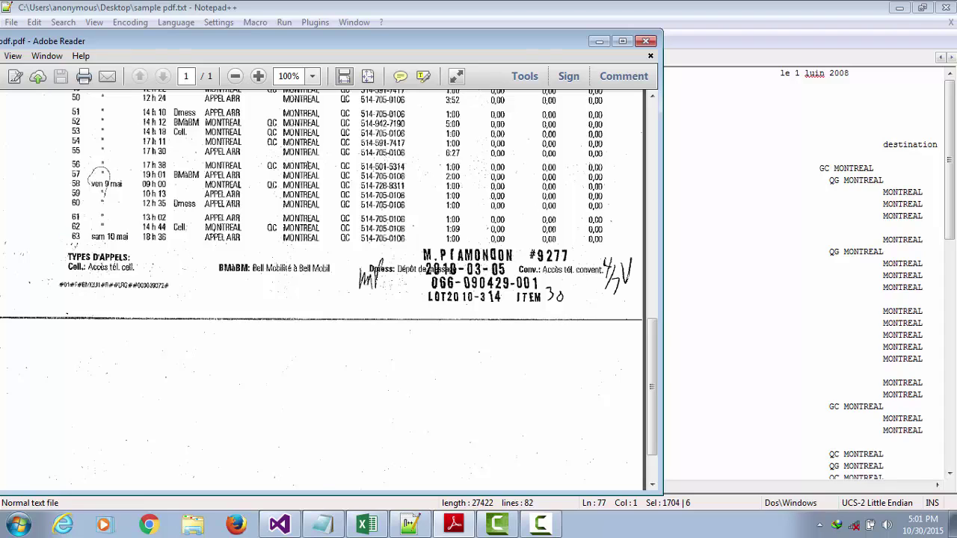
left_click_drag(59, 231, 280, 246)
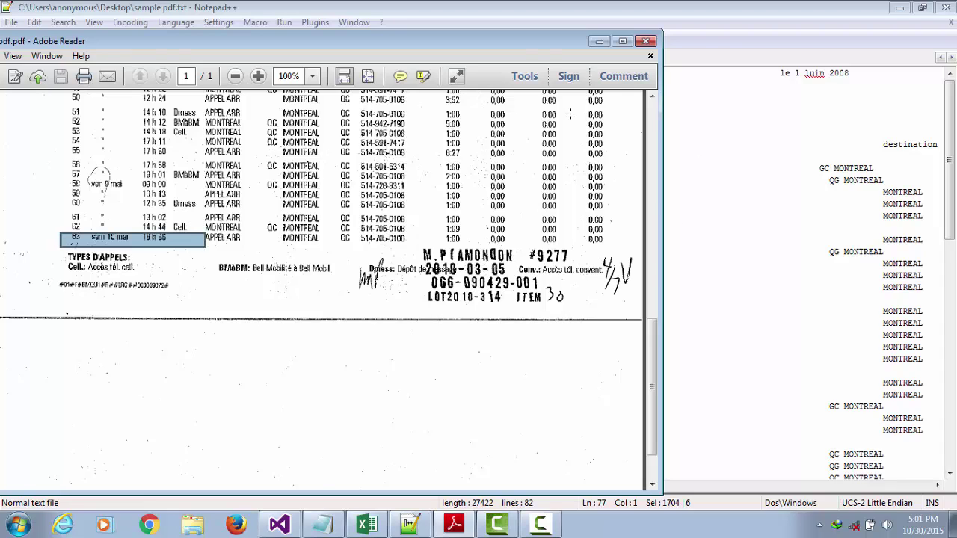
left_click(647, 41)
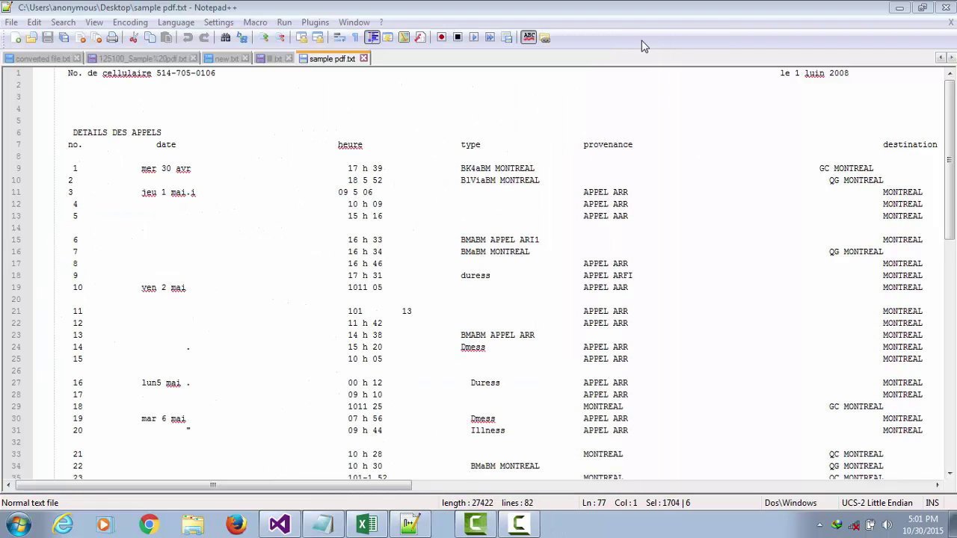
Shrink and move Notepad++ to reveal the desktop's 'sample pdf' text file (53.5 KB).
key("super+Down")
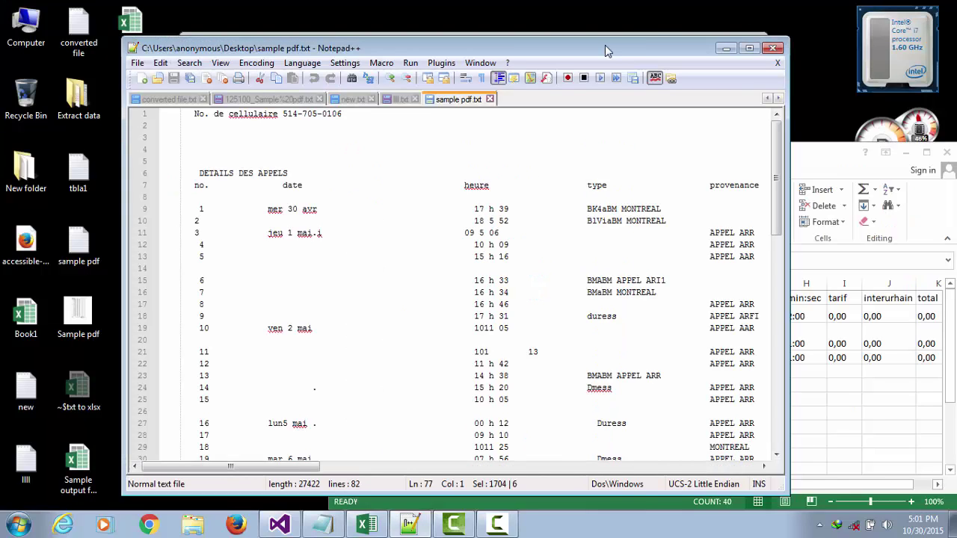
left_click_drag(605, 45, 648, 24)
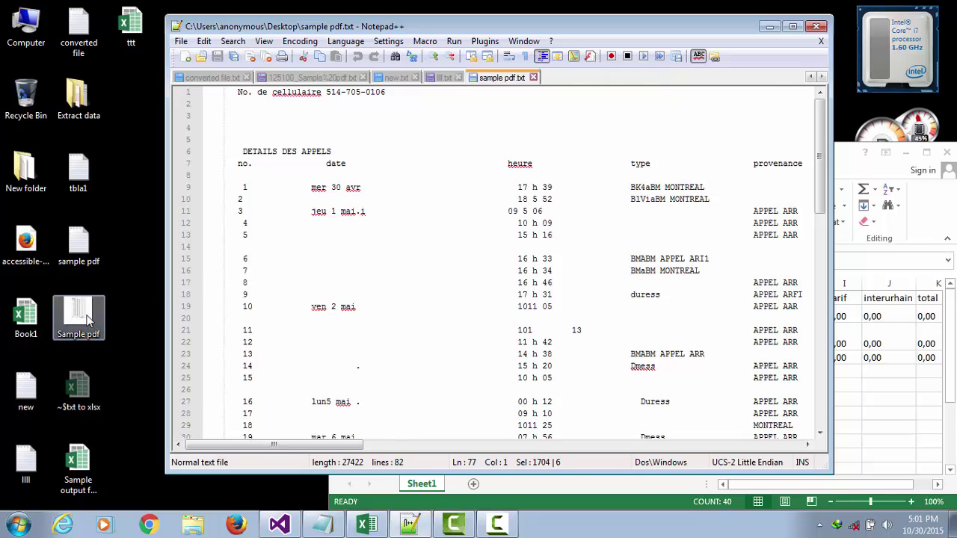
left_click(78, 247)
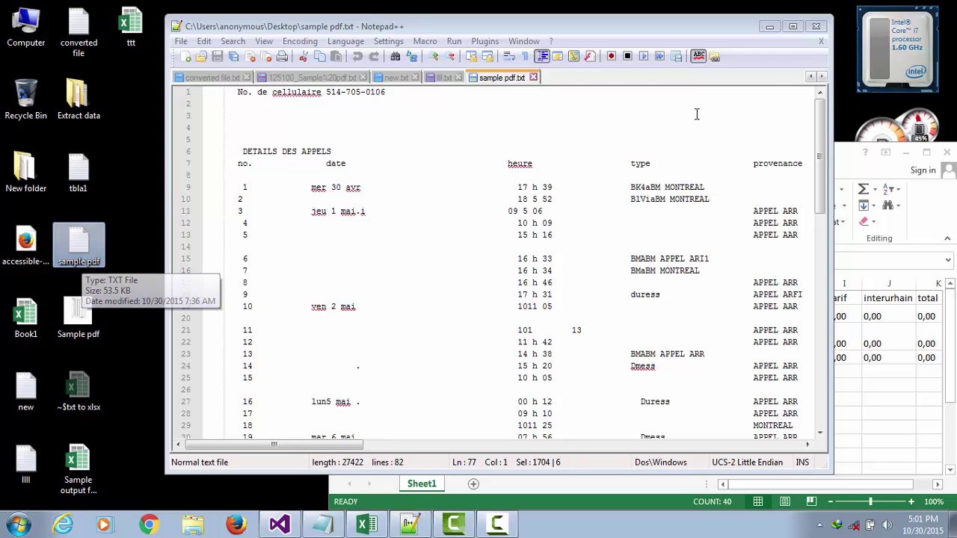
Close Notepad++ and Notepad, start debugging desktopApp, and move the Form1 window aside.
left_click(816, 27)
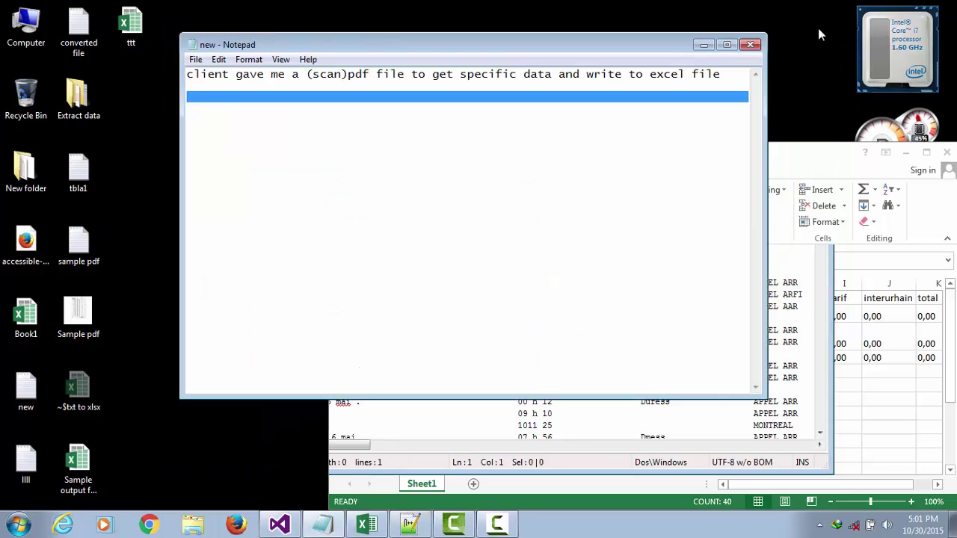
left_click(752, 46)
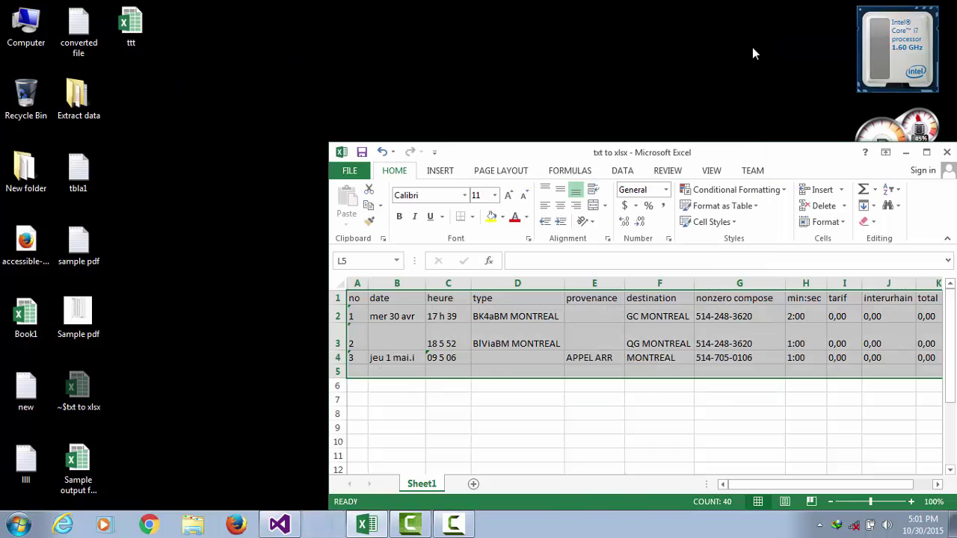
left_click(280, 526)
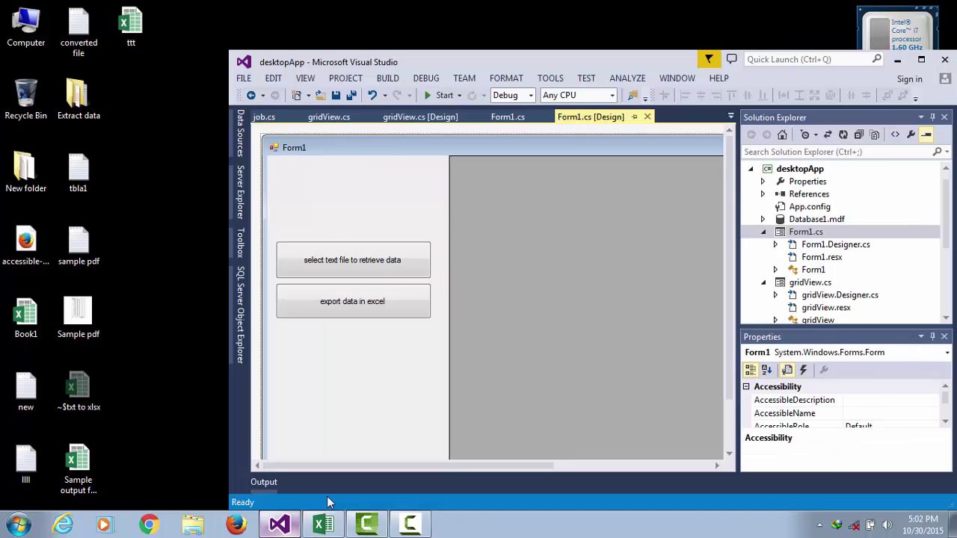
left_click(443, 95)
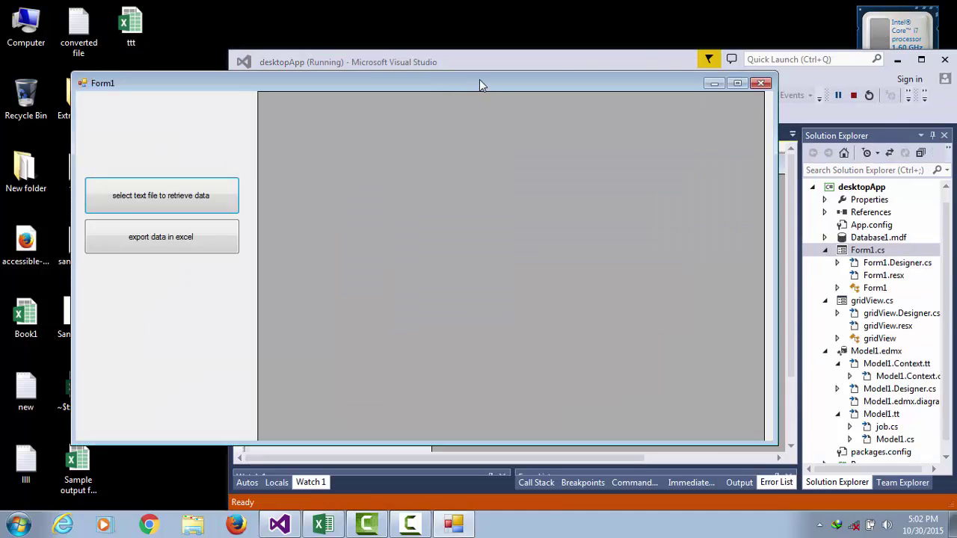
left_click_drag(480, 80, 579, 57)
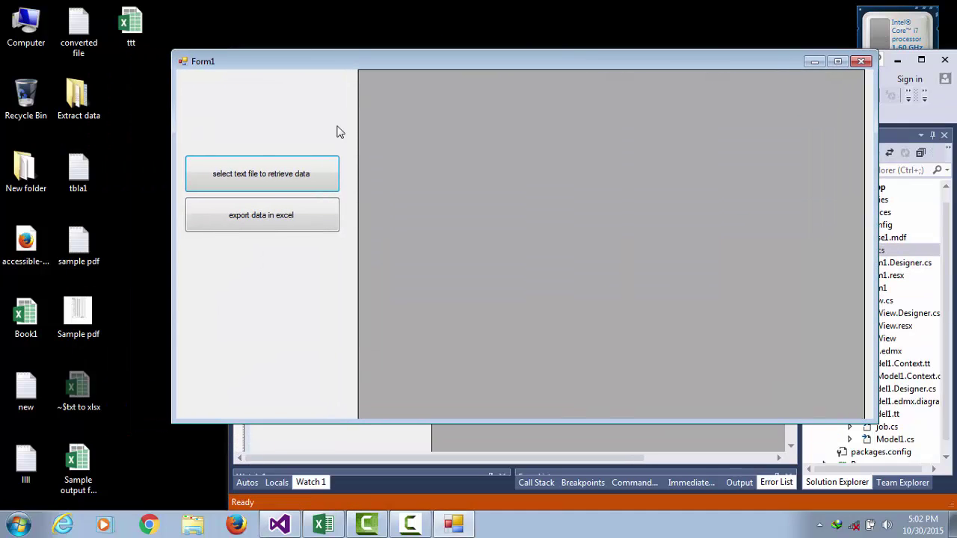
Load 'sample pdf' into Form1's grid, showing columns no, date, heure, type, provenance, destination.
left_click(278, 182)
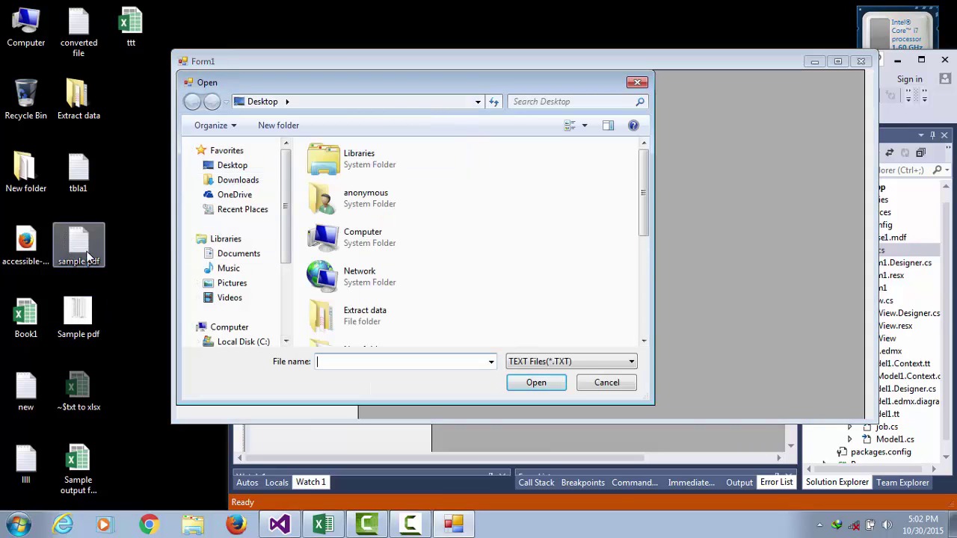
left_click_drag(647, 191, 648, 284)
left_click(388, 291)
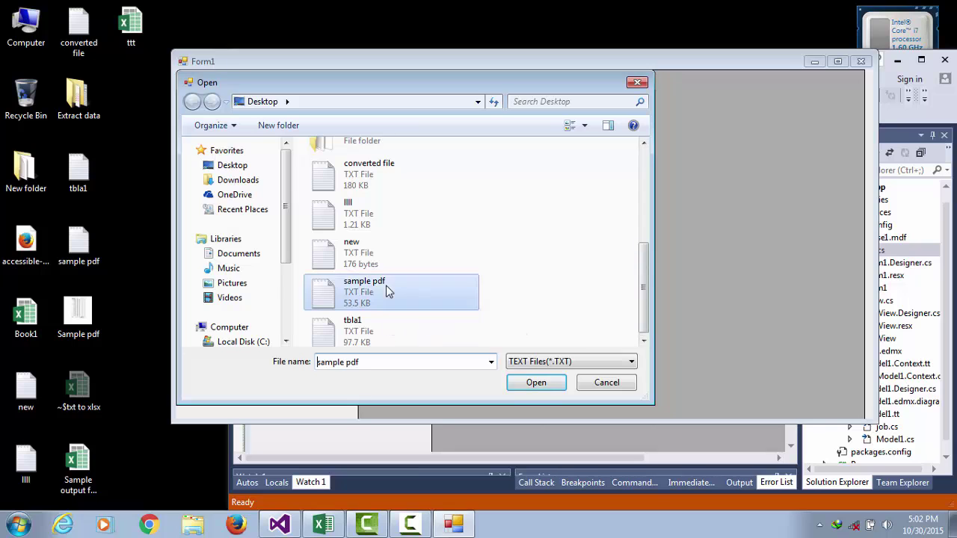
left_click(536, 384)
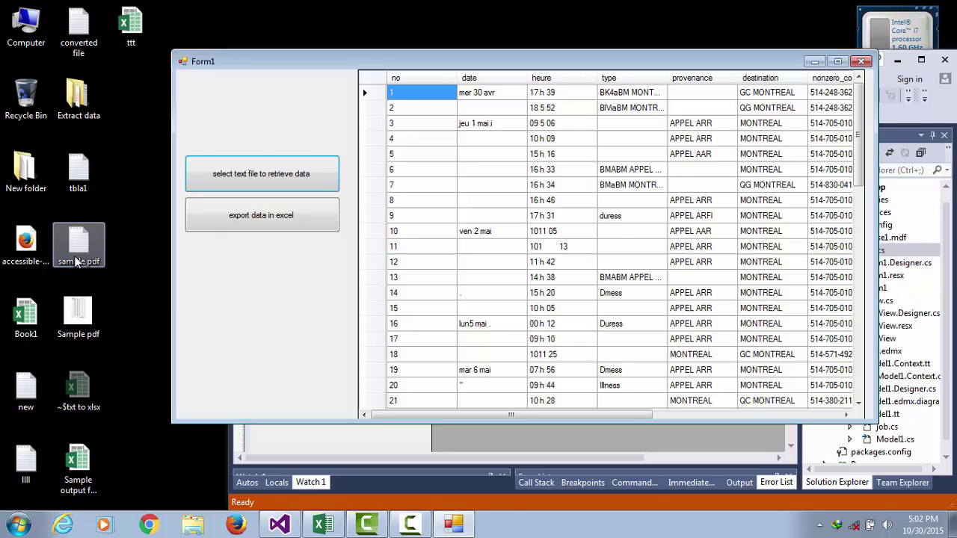
double_click(77, 261)
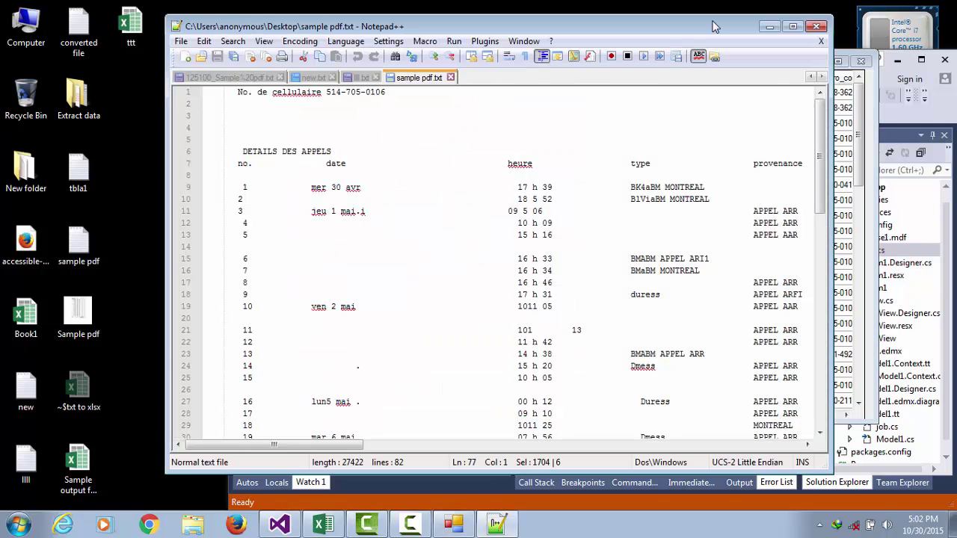
left_click_drag(714, 27, 500, 41)
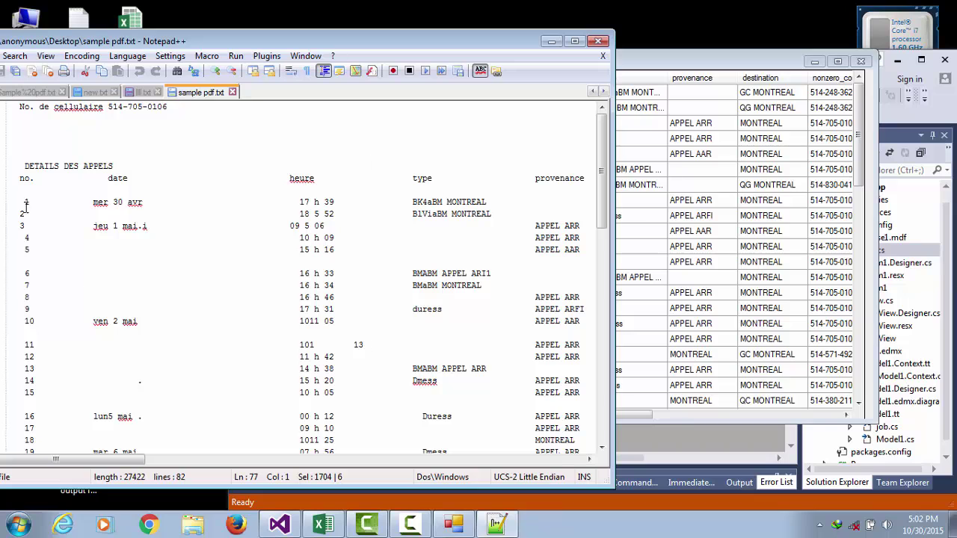
left_click_drag(8, 180, 733, 286)
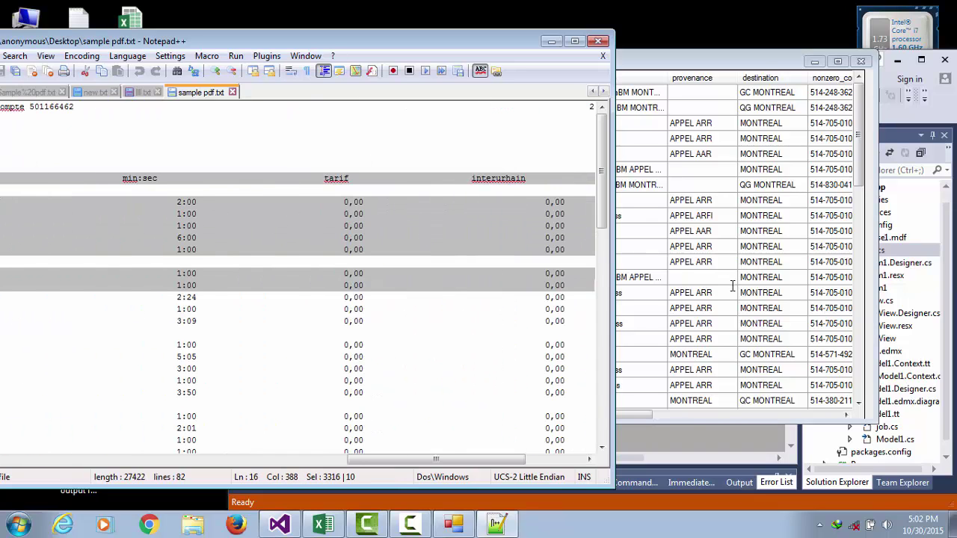
left_click(761, 59)
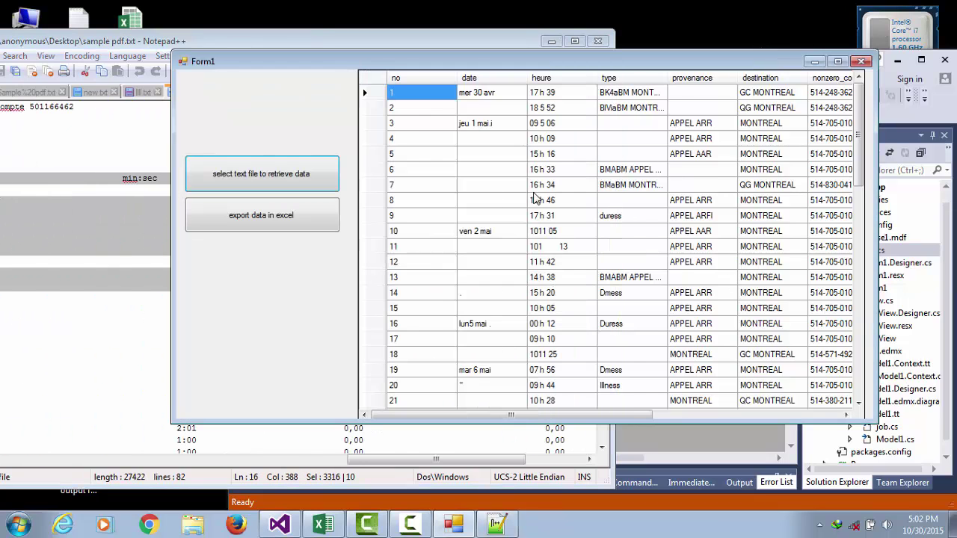
left_click_drag(550, 416, 461, 406)
left_click_drag(856, 147, 858, 374)
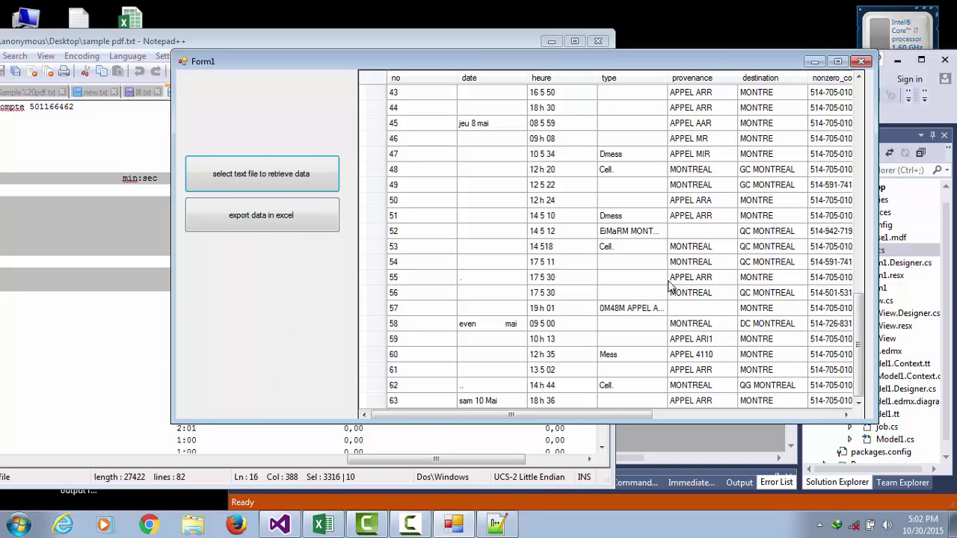
left_click(501, 43)
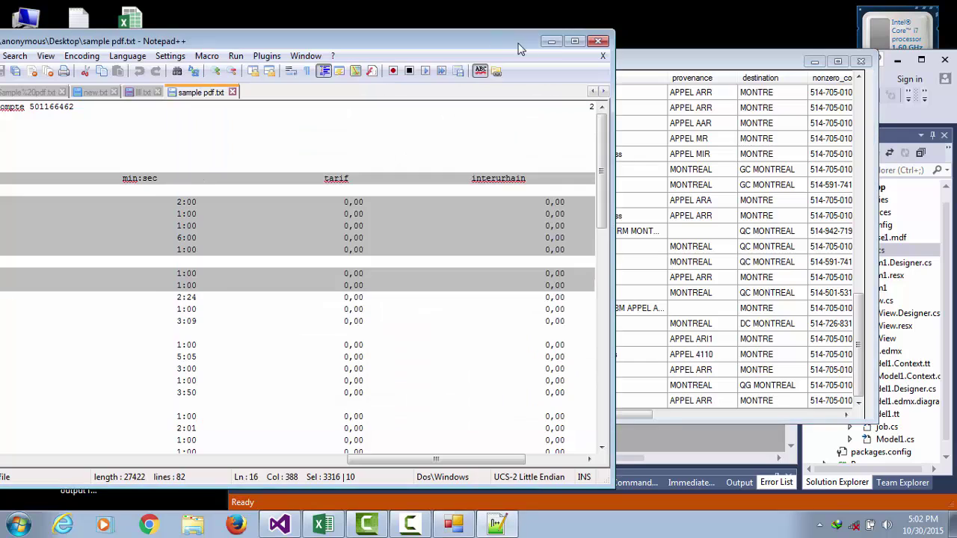
Export the grid with 'export data in excel', saving it as 'new file'.
left_click(552, 41)
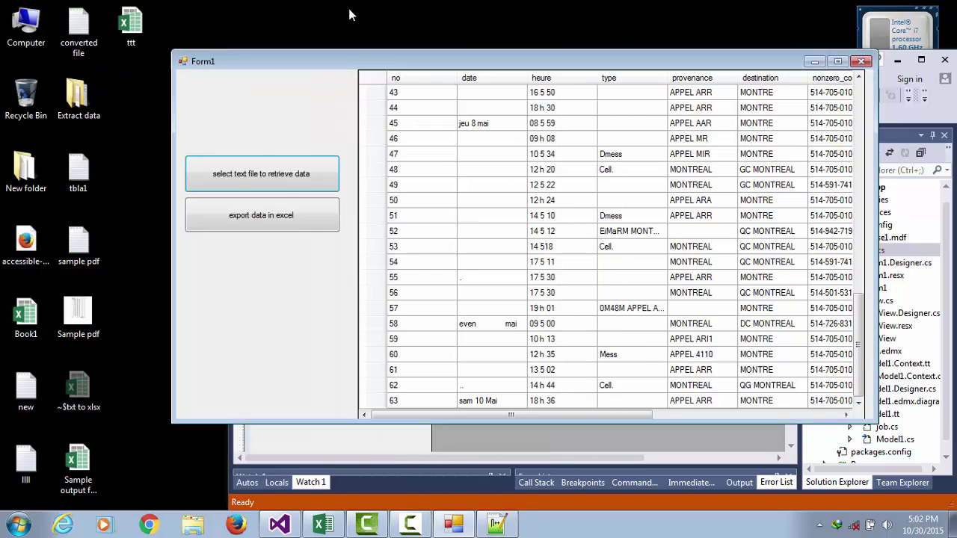
left_click(282, 222)
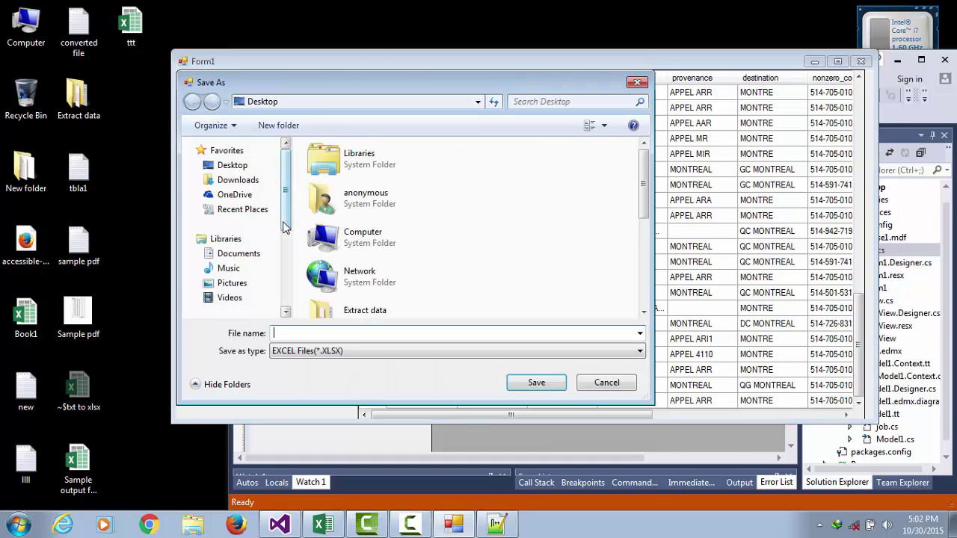
left_click_drag(528, 89, 617, 6)
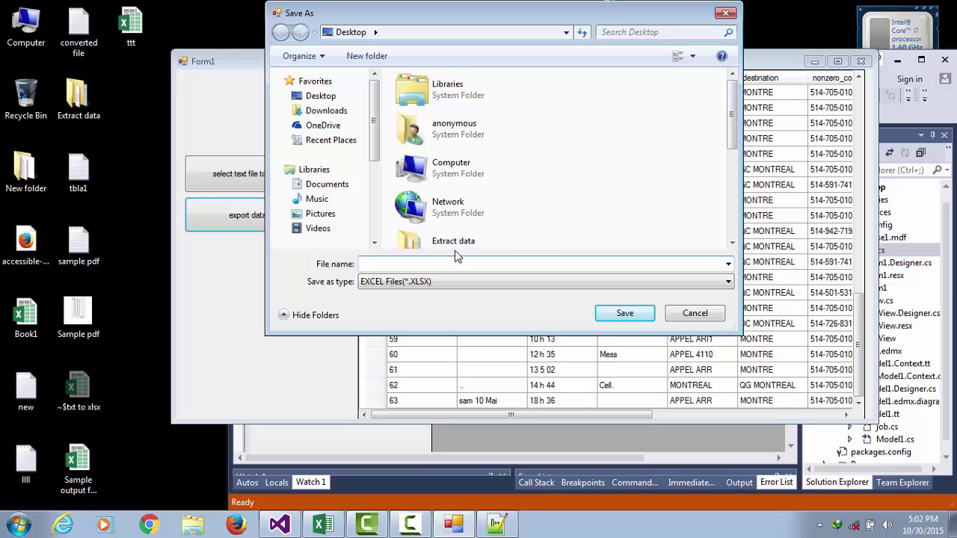
type("n")
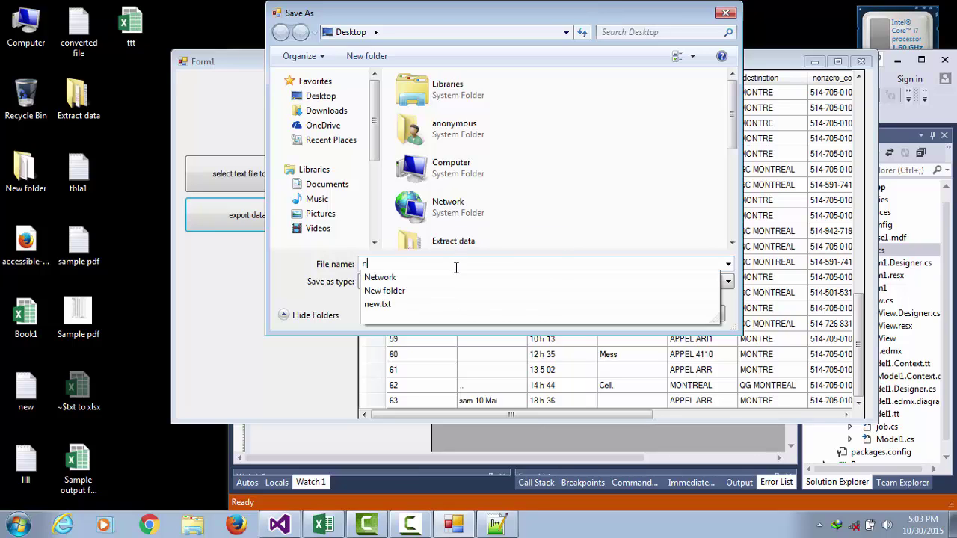
type("ew file")
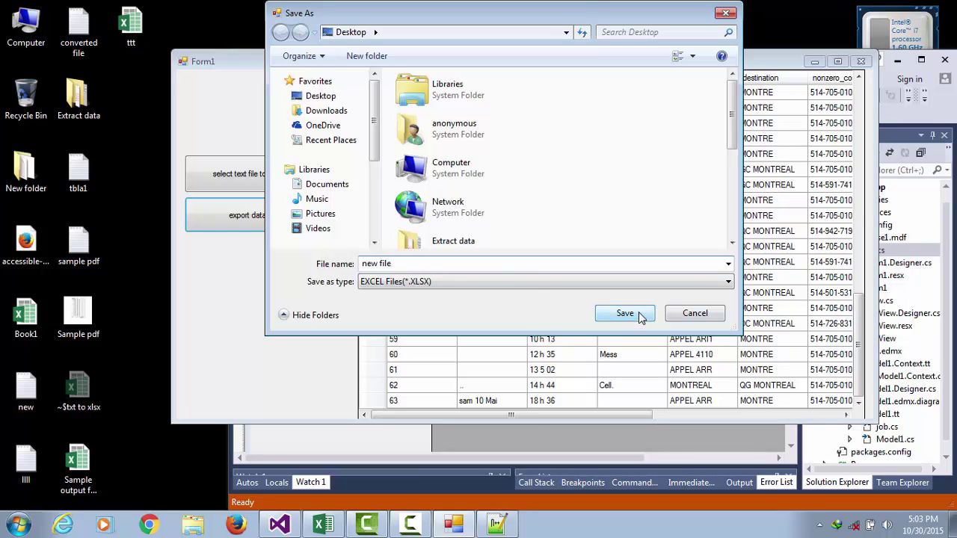
left_click(639, 317)
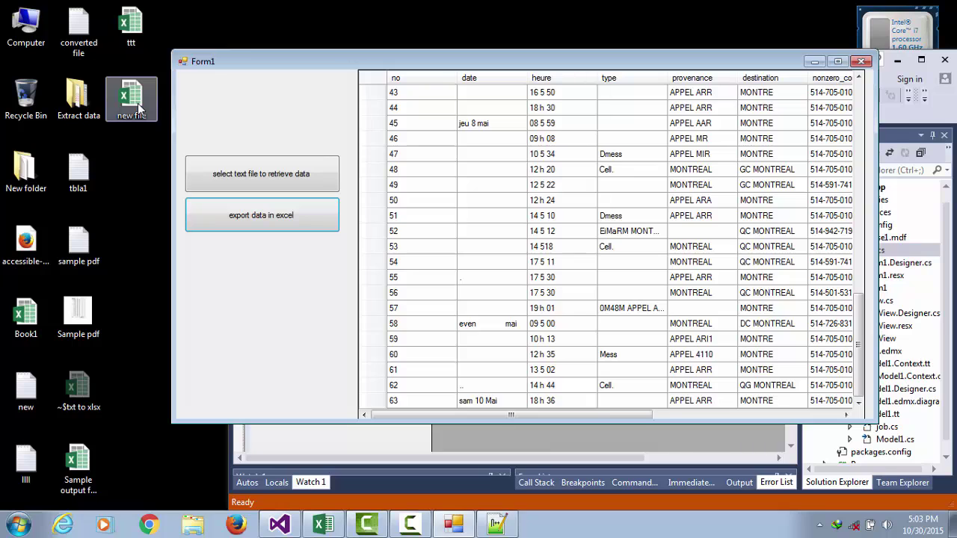
Close Form1 and widen columns B and E in the 'new file' workbook.
left_click(862, 63)
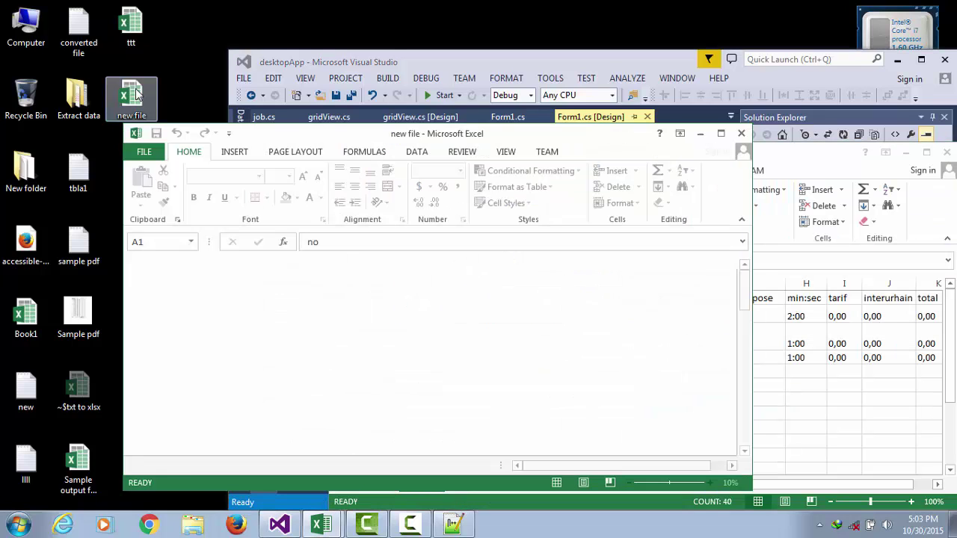
left_click_drag(562, 139, 546, 138)
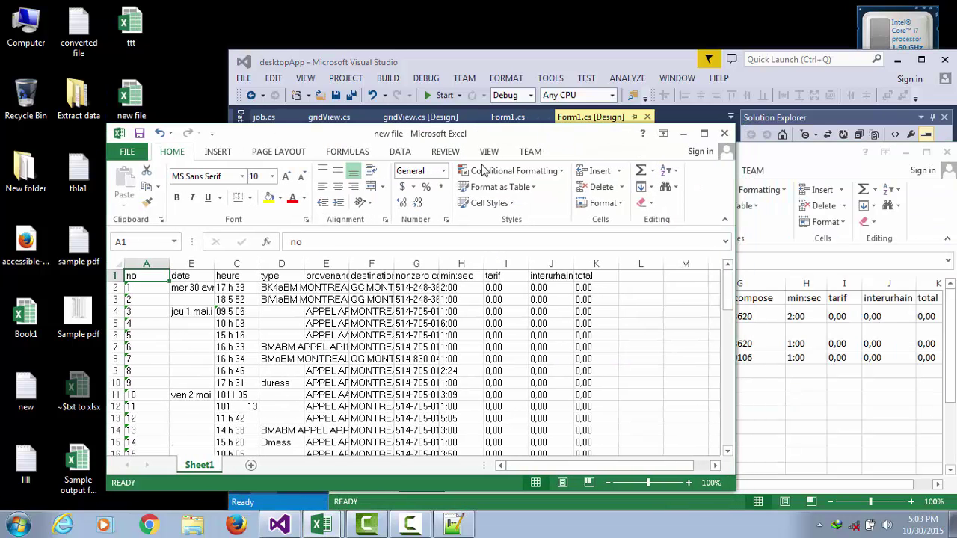
left_click_drag(217, 262, 236, 263)
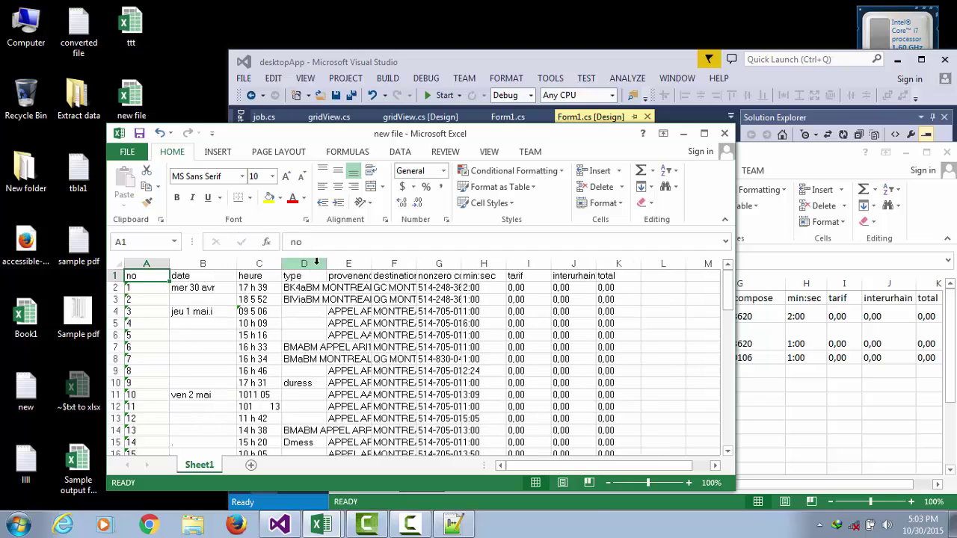
left_click_drag(372, 264, 555, 264)
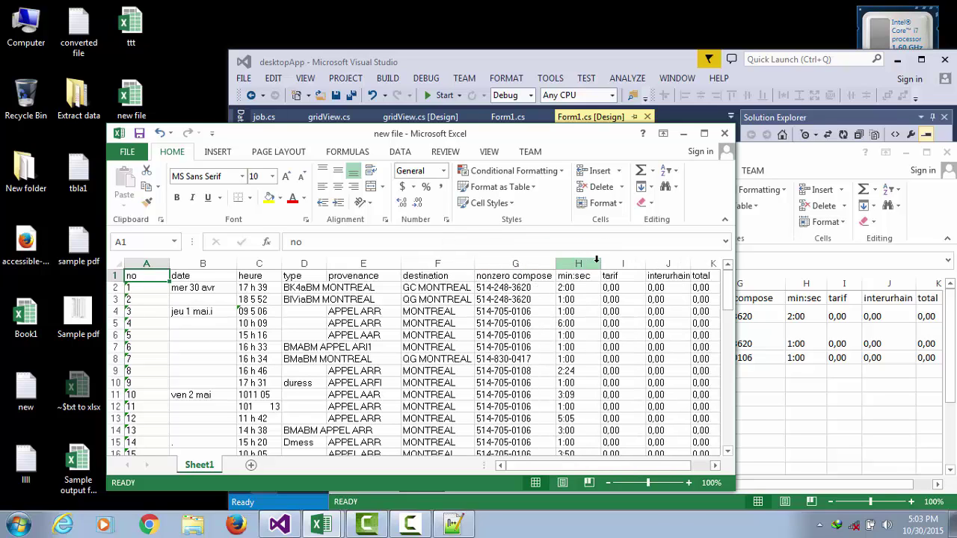
Maximize the workbook to review the exported range A1:K64, then restore and reposition the window.
left_click(703, 133)
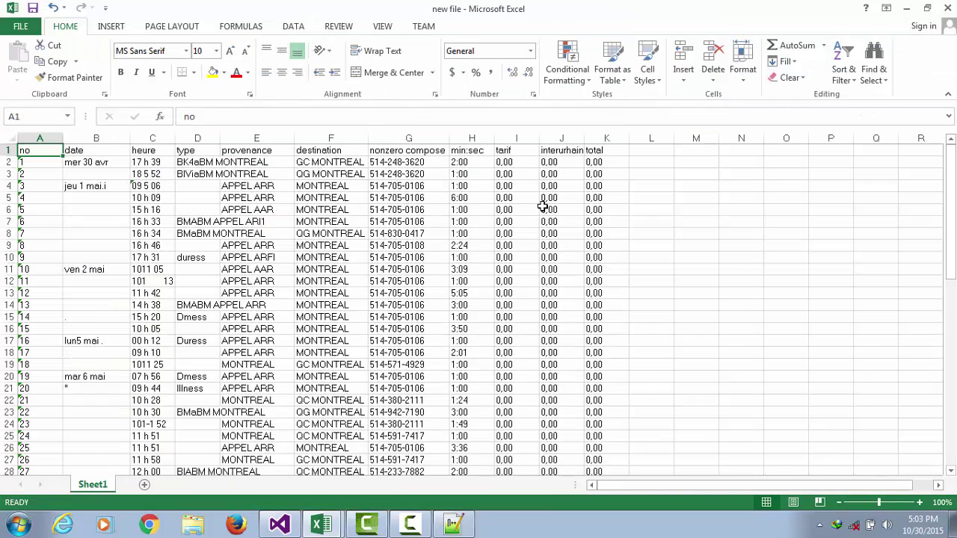
left_click_drag(950, 209, 950, 398)
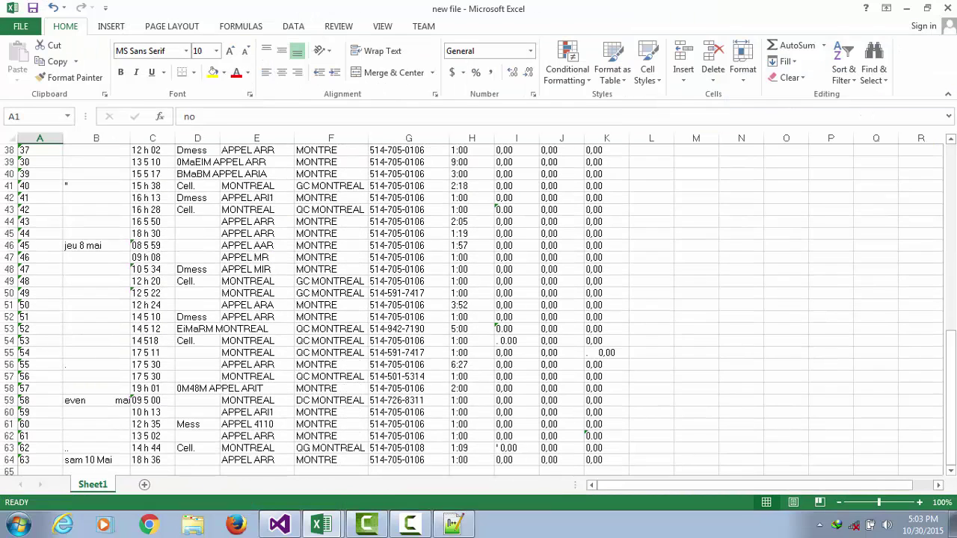
left_click(613, 460, "shift")
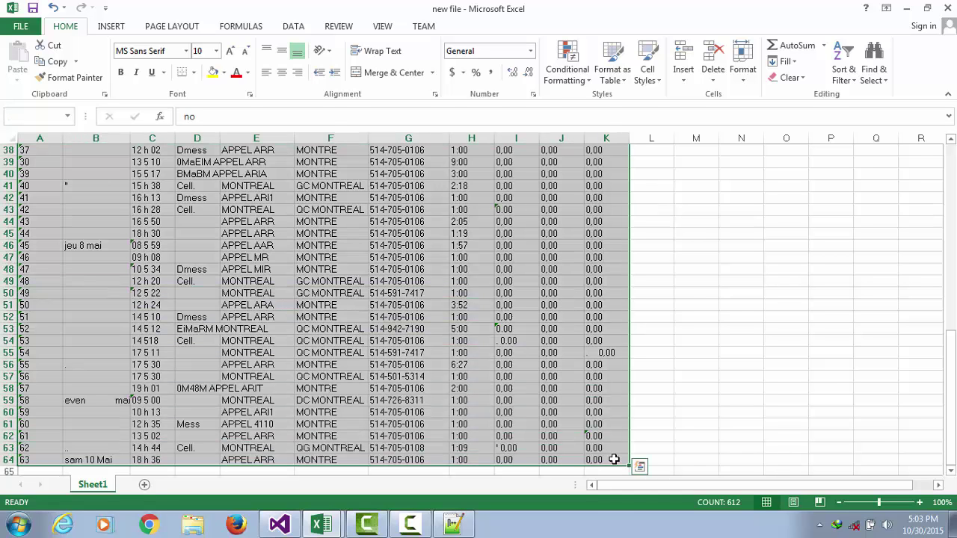
mouse_move(950, 367)
left_mouse_down()
mouse_move(950, 179)
mouse_move(950, 366)
left_mouse_up()
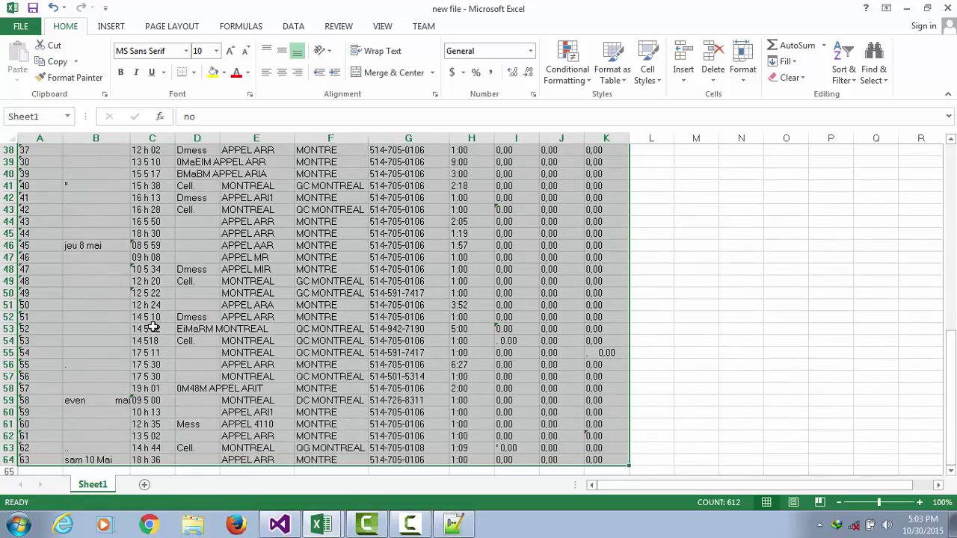
left_click(102, 329)
left_click_drag(951, 367, 950, 179)
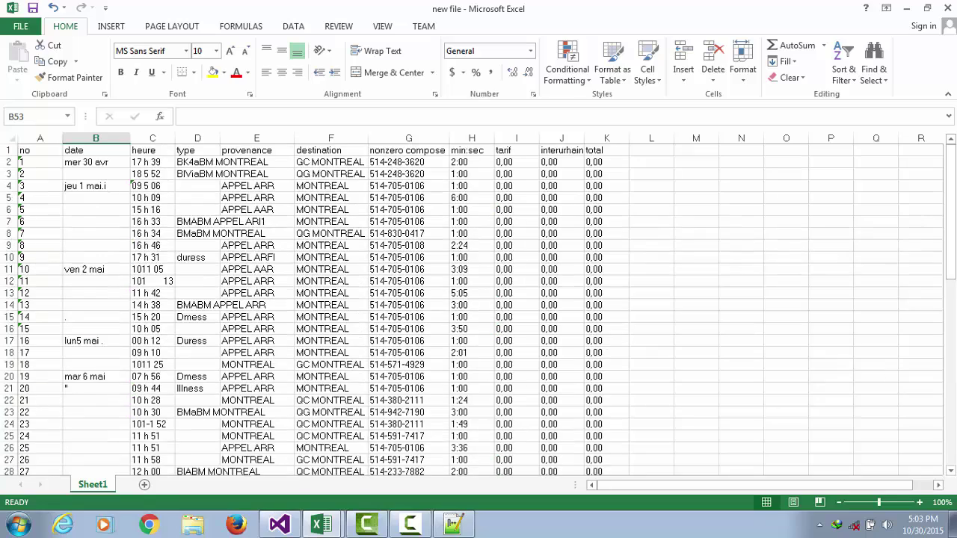
double_click(733, 6)
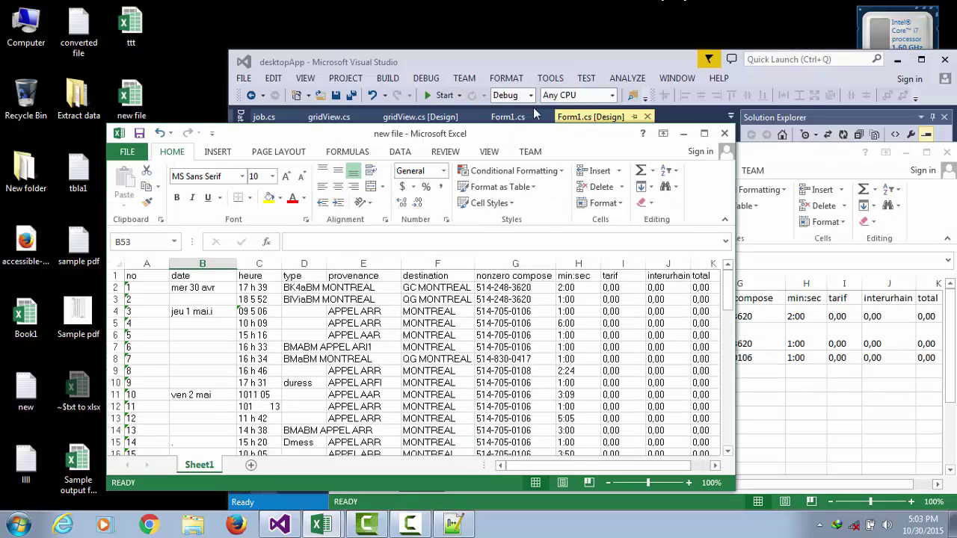
left_click_drag(538, 135, 628, 54)
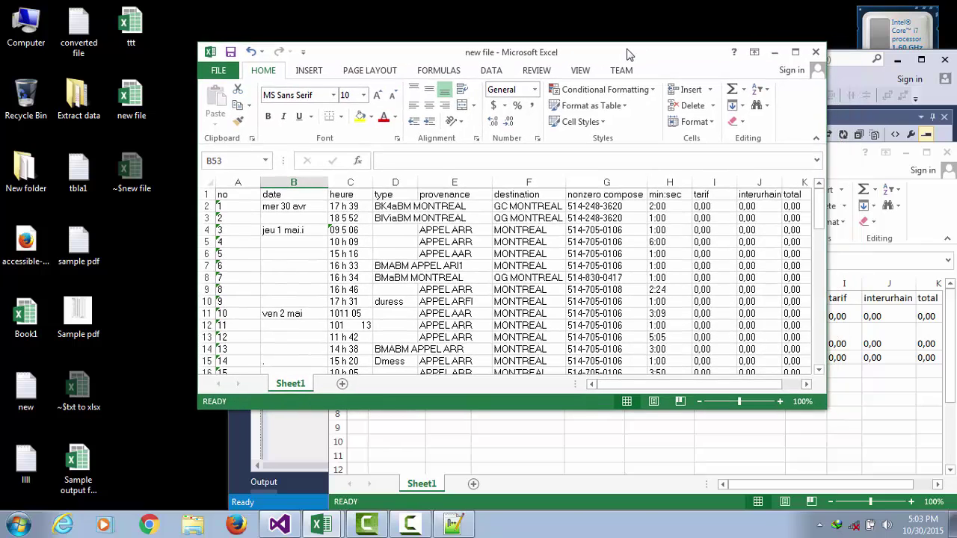